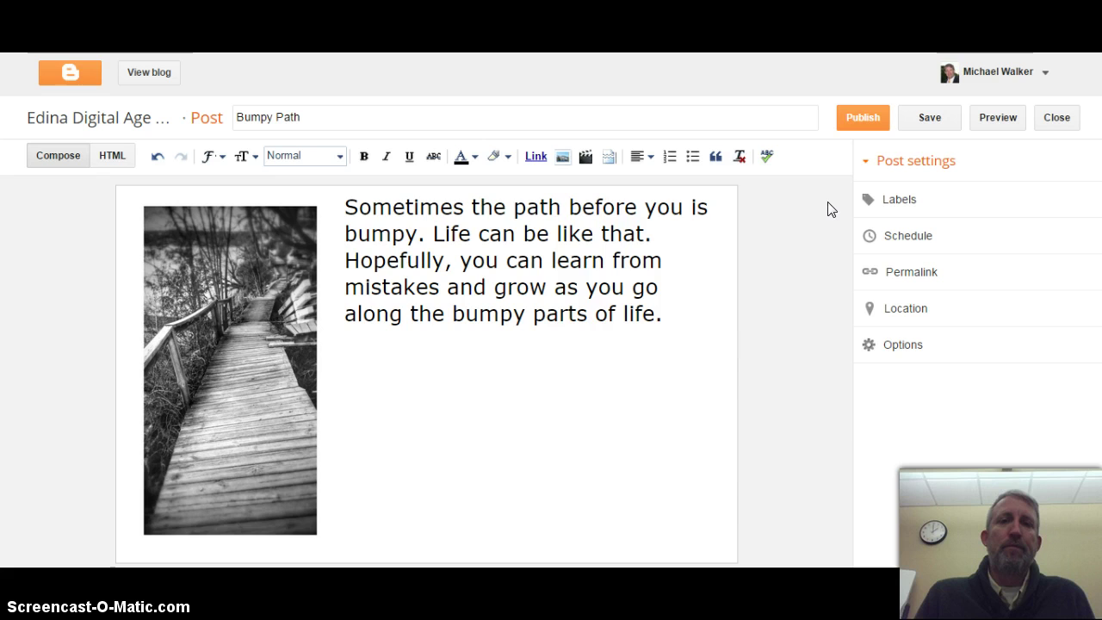
Switch to the browser tab showing the Creative Commons license chooser.
left_click(843, 39)
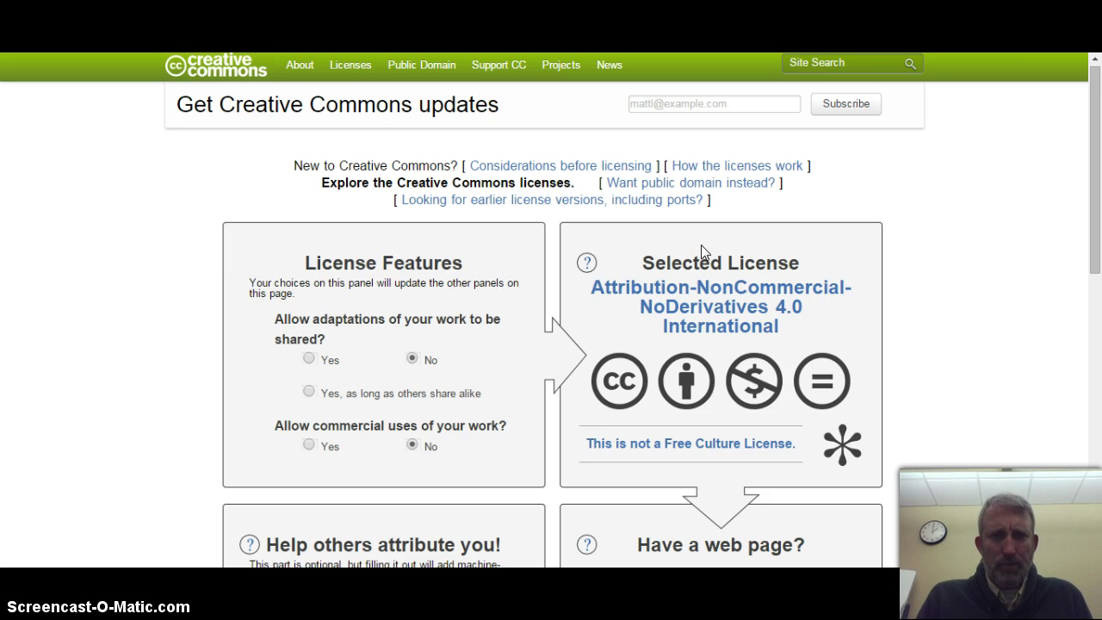
Allow adaptations only if shared alike, keeping non-commercial, to get BY-NC-SA 4.0.
left_click_drag(1094, 128, 1095, 174)
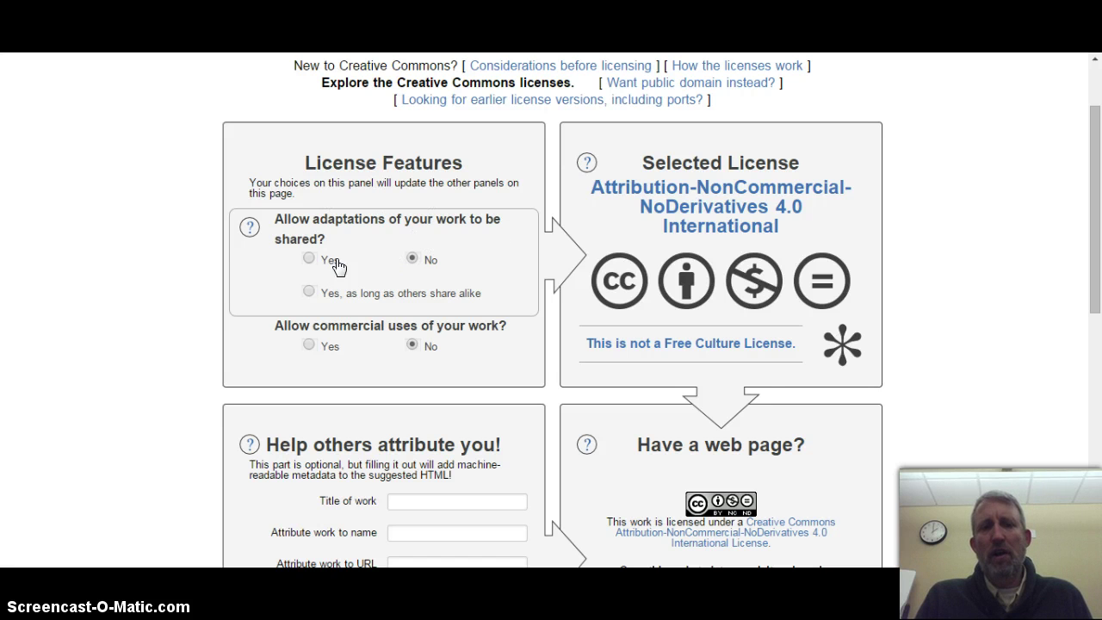
left_click(308, 260)
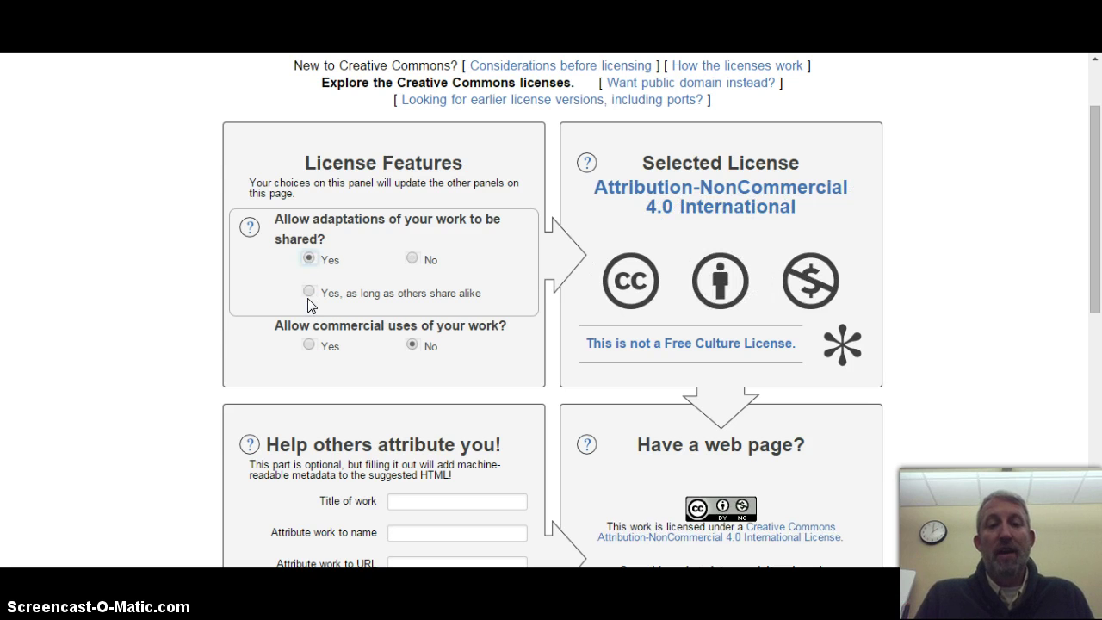
left_click(309, 293)
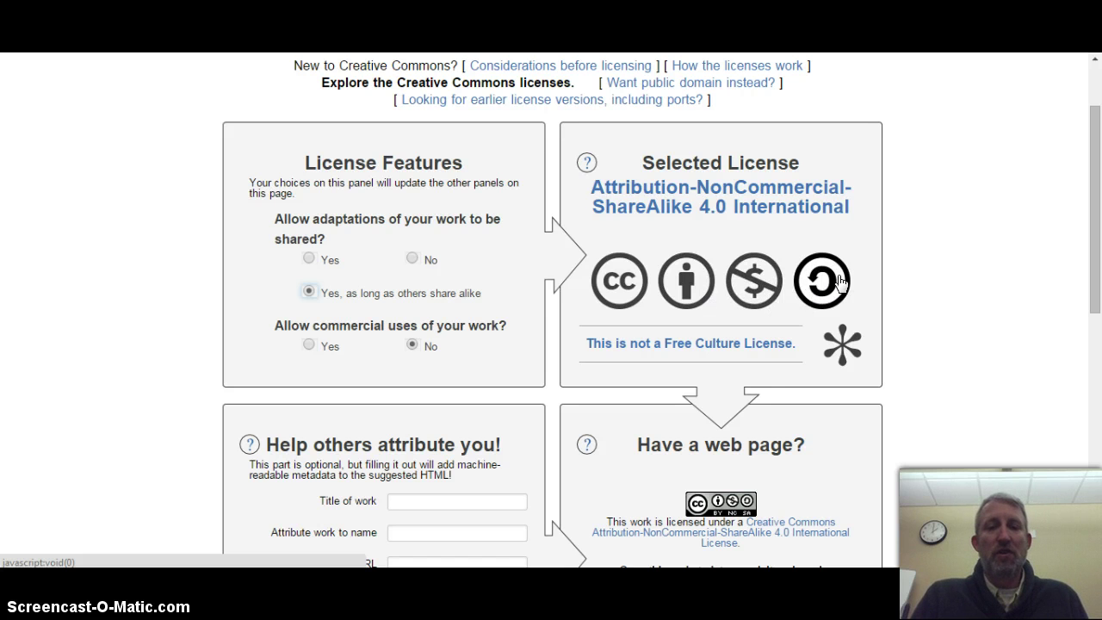
left_click_drag(1096, 168, 1098, 269)
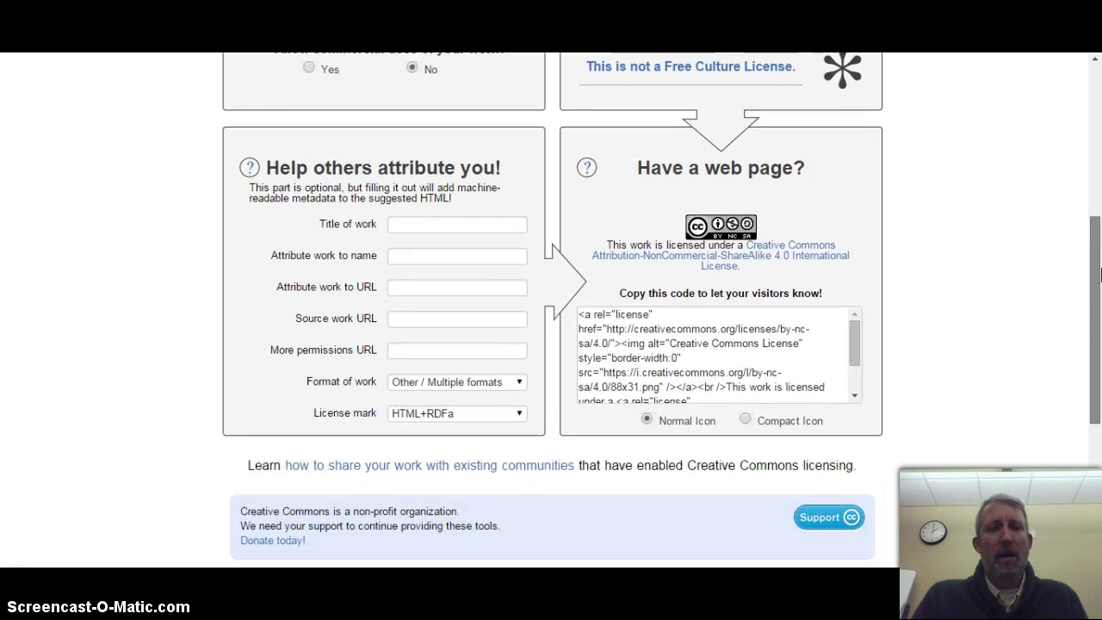
Fill in title 'Bumpy Path', the author's name and the author's web address for attribution.
left_click(418, 224)
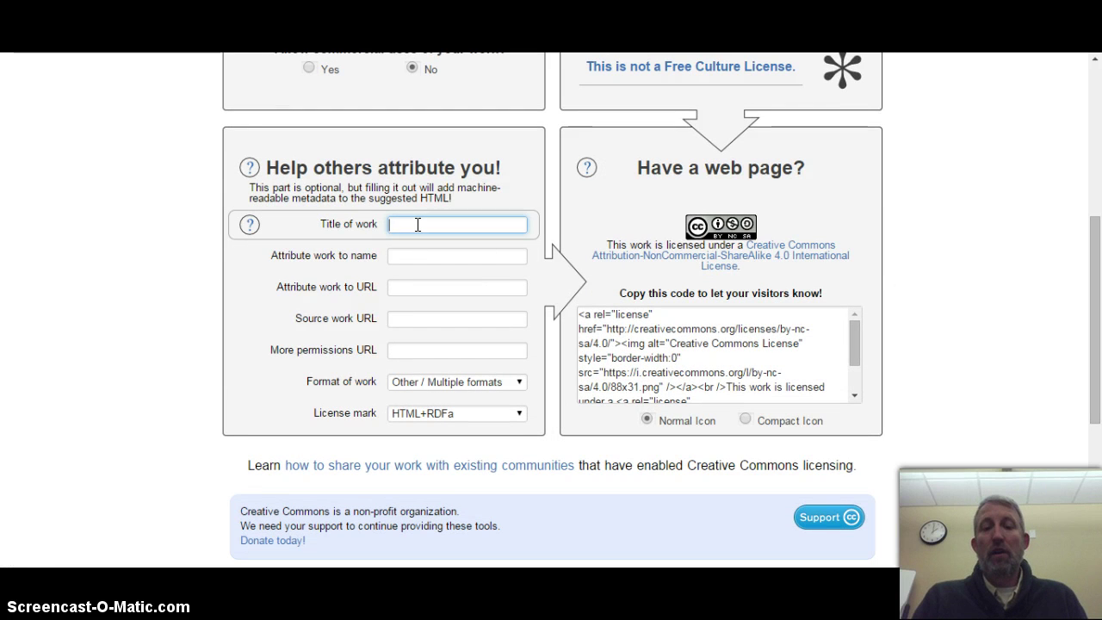
type("Bumpy")
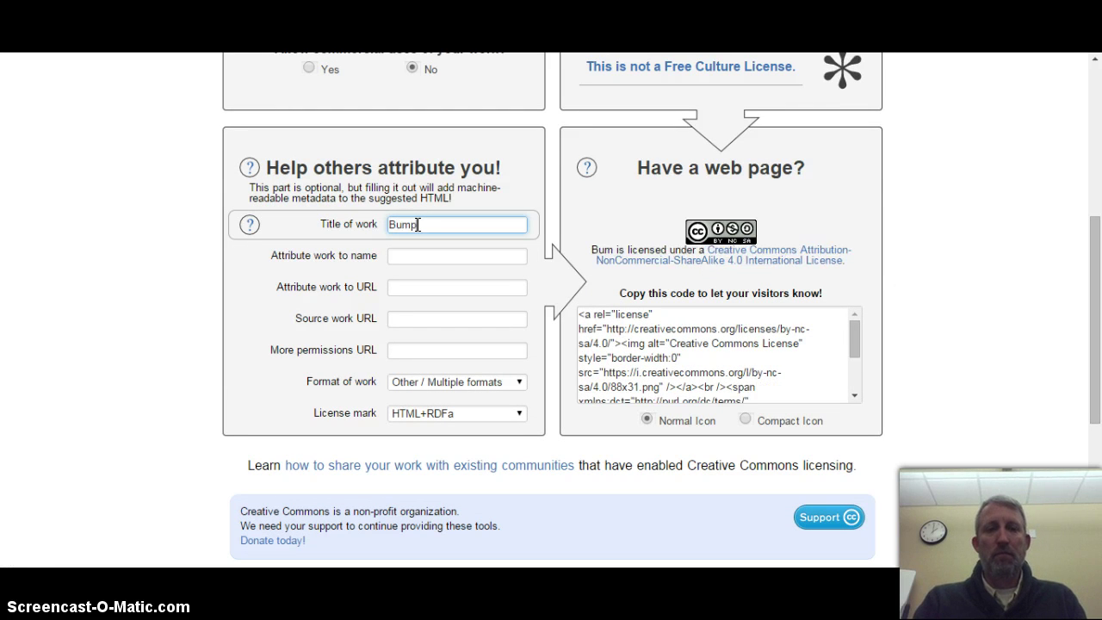
type(" Path")
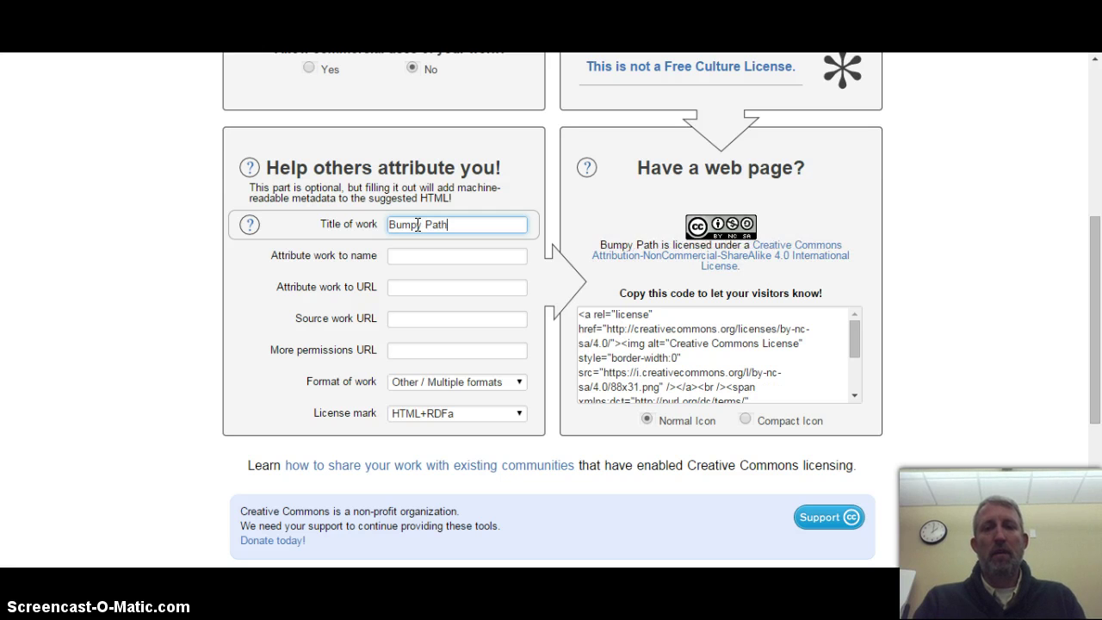
left_click(445, 253)
type("Micahel")
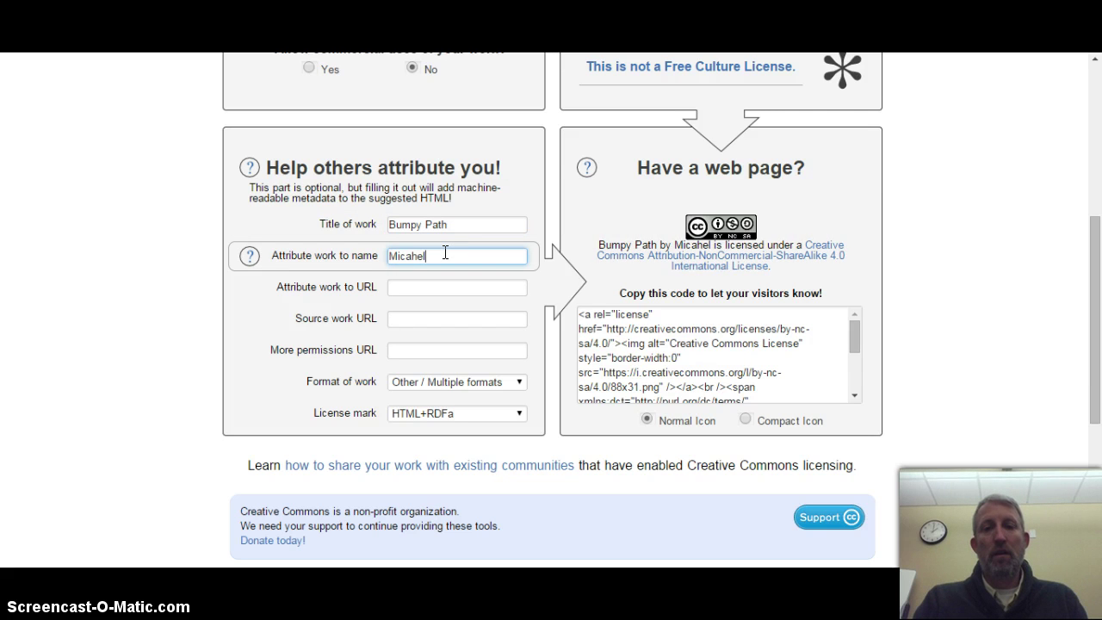
key("BackSpace")
key("BackSpace")
key("BackSpace")
key("BackSpace")
type("hael")
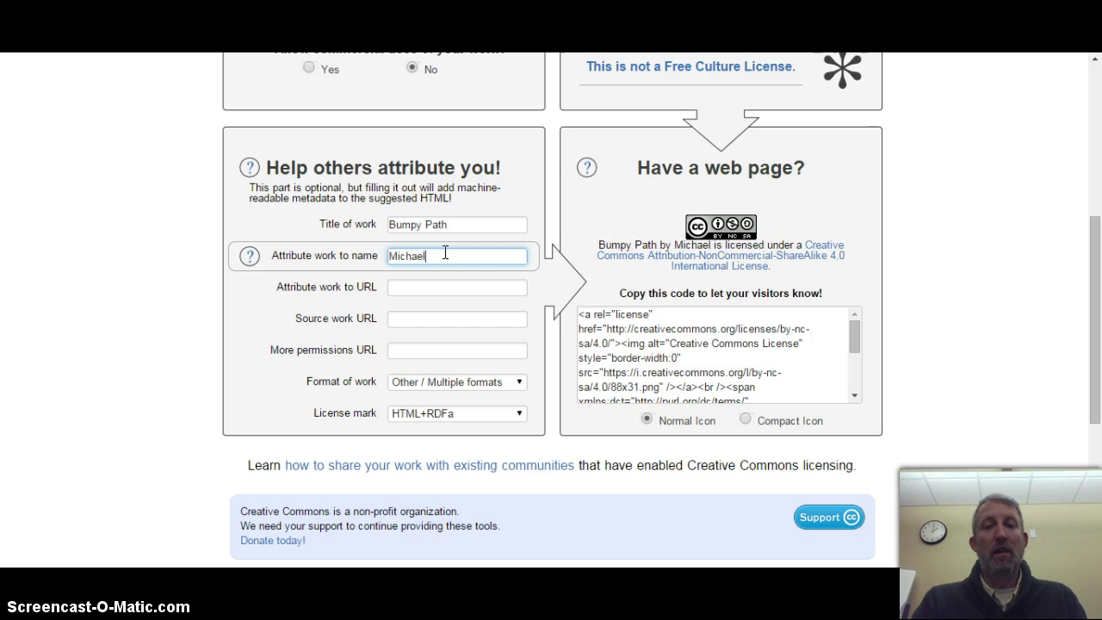
type(" Walker")
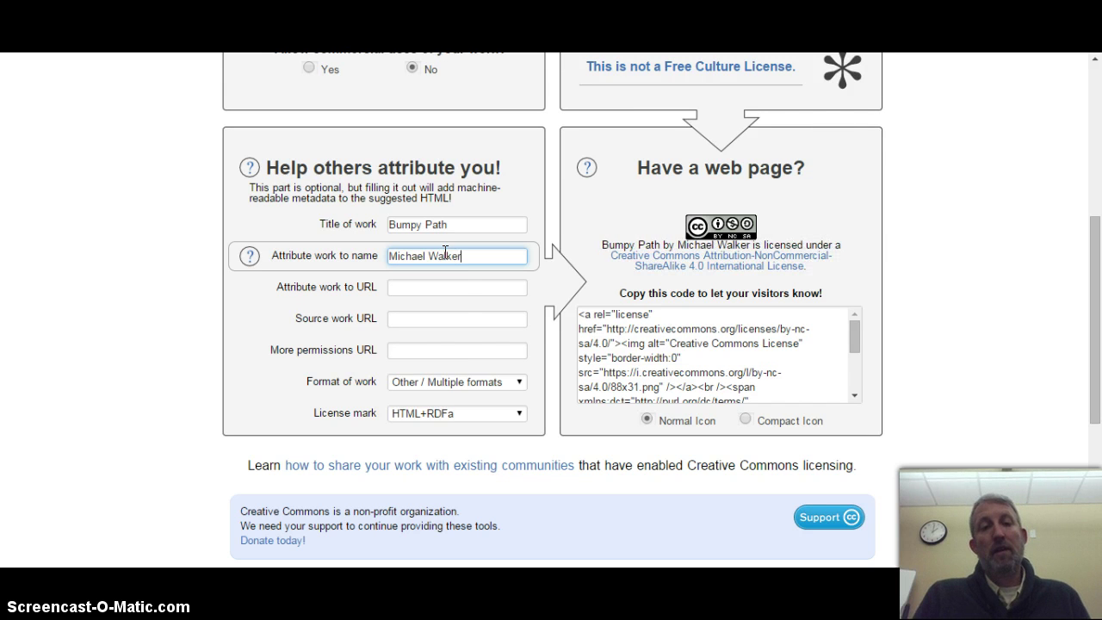
left_click(467, 287)
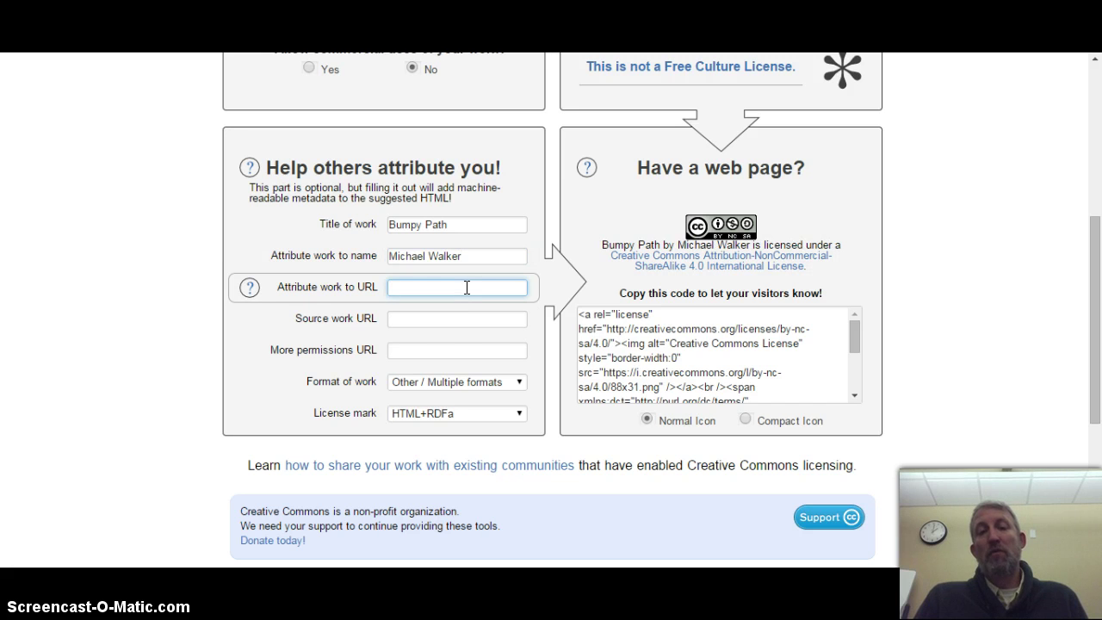
type("h")
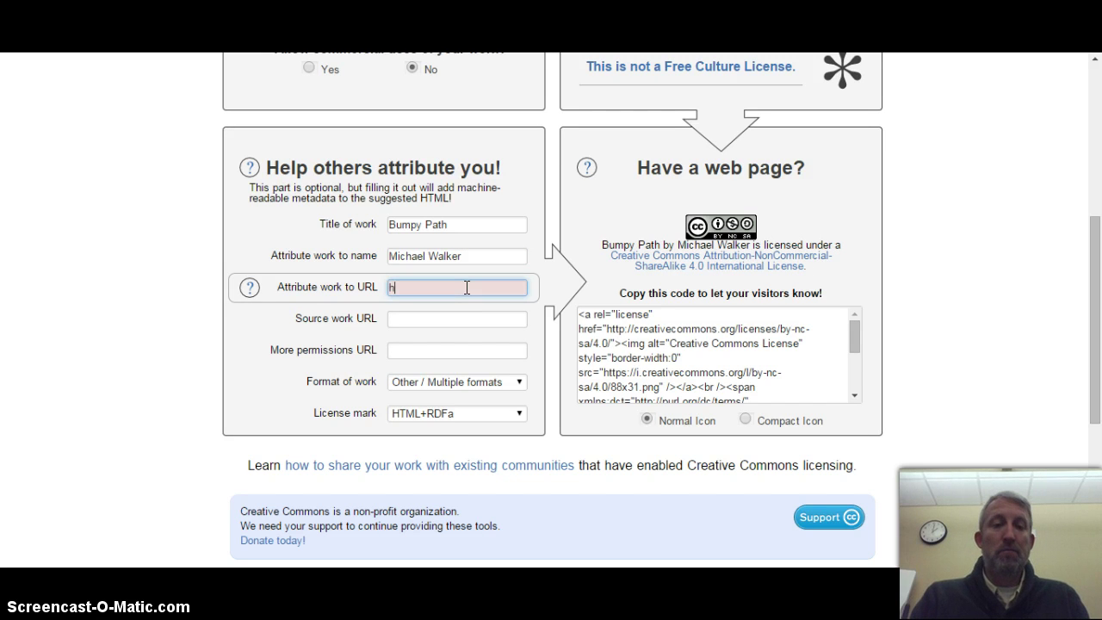
type("ttp://about.co")
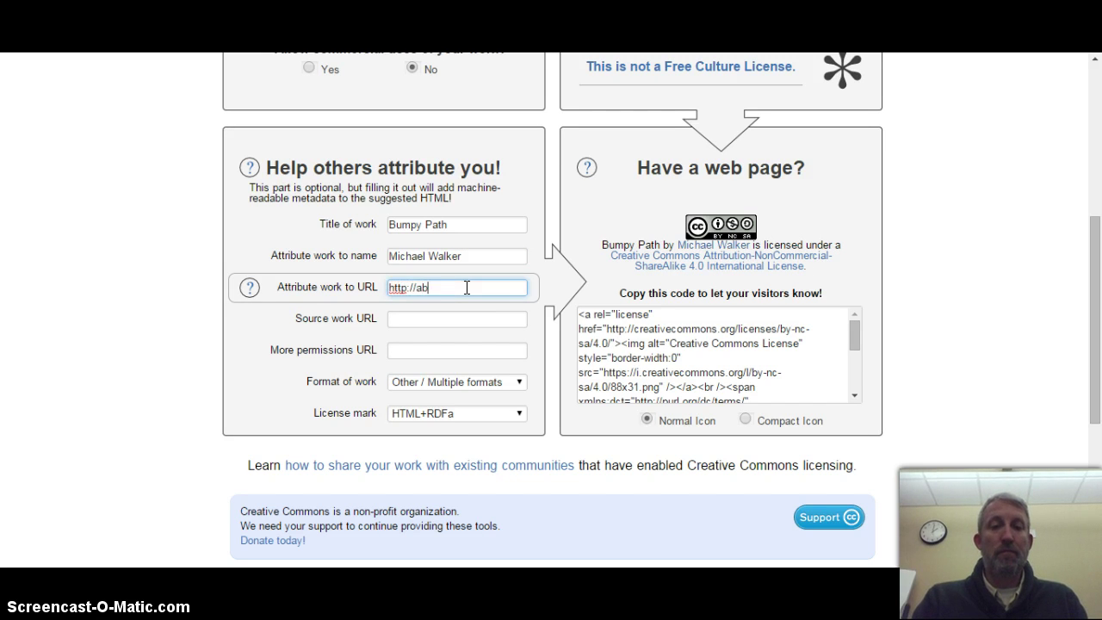
key("BackSpace")
key("BackSpace")
type("me/")
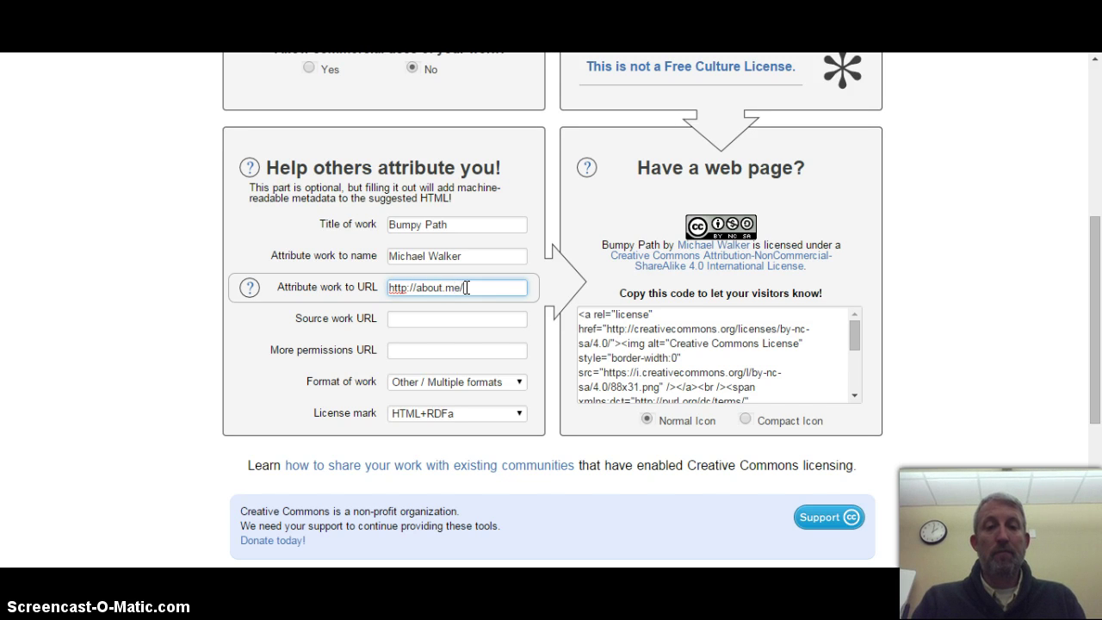
type("micwalker")
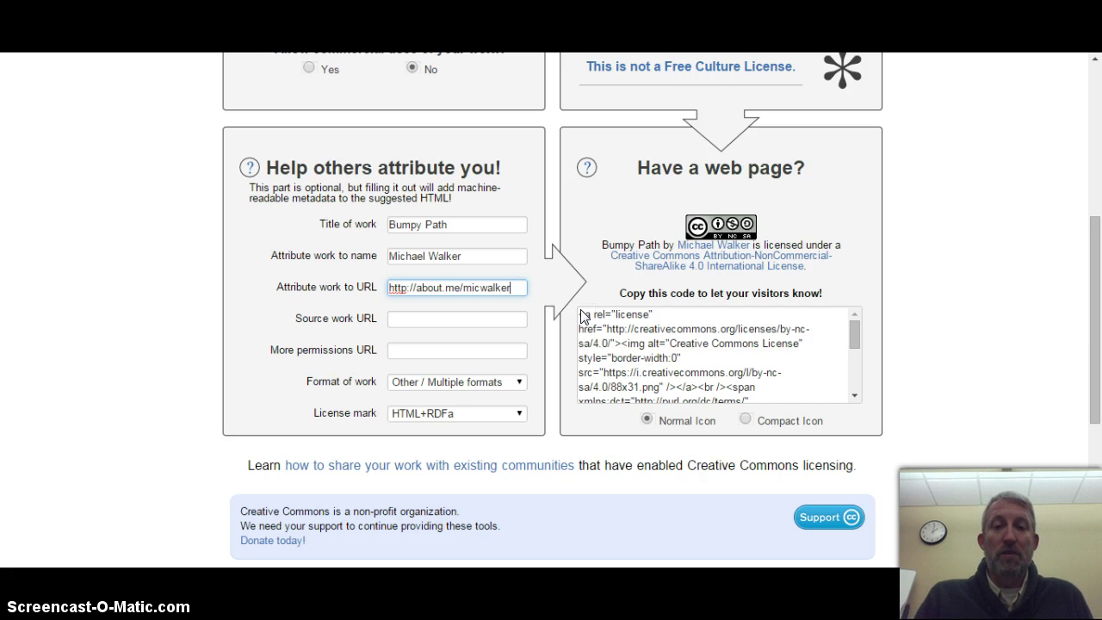
Select the generated license embed code and return to the Blogger post editor.
left_click_drag(581, 319, 675, 359)
left_click(676, 359)
key("ctrl+c")
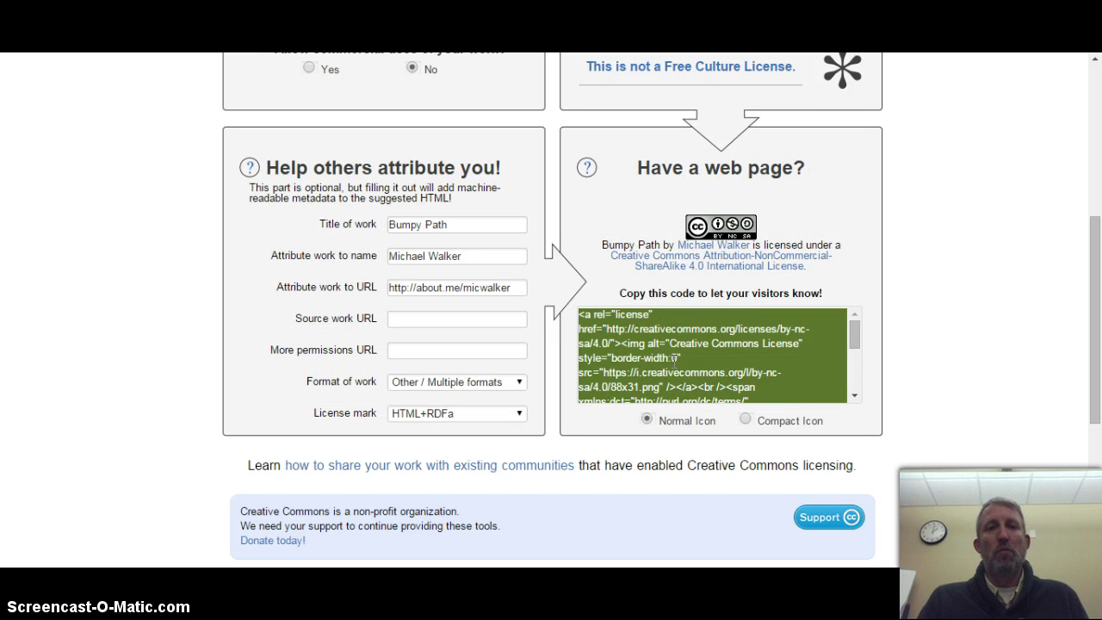
key("ctrl+Tab")
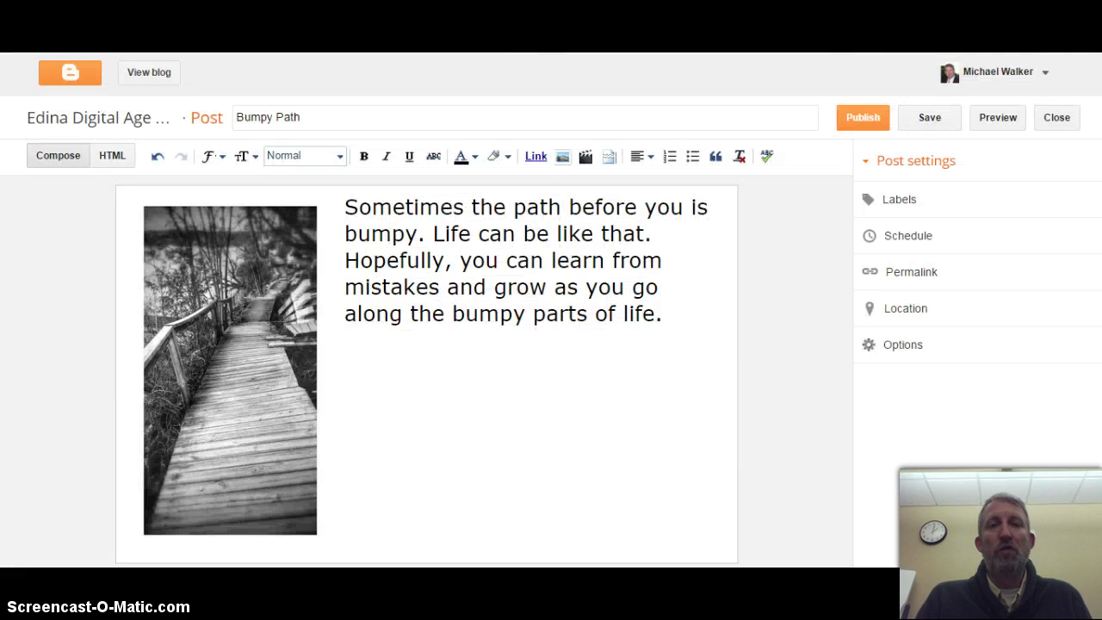
Paste the license embed code below the paragraph via HTML view, then preview the post.
left_click(409, 376)
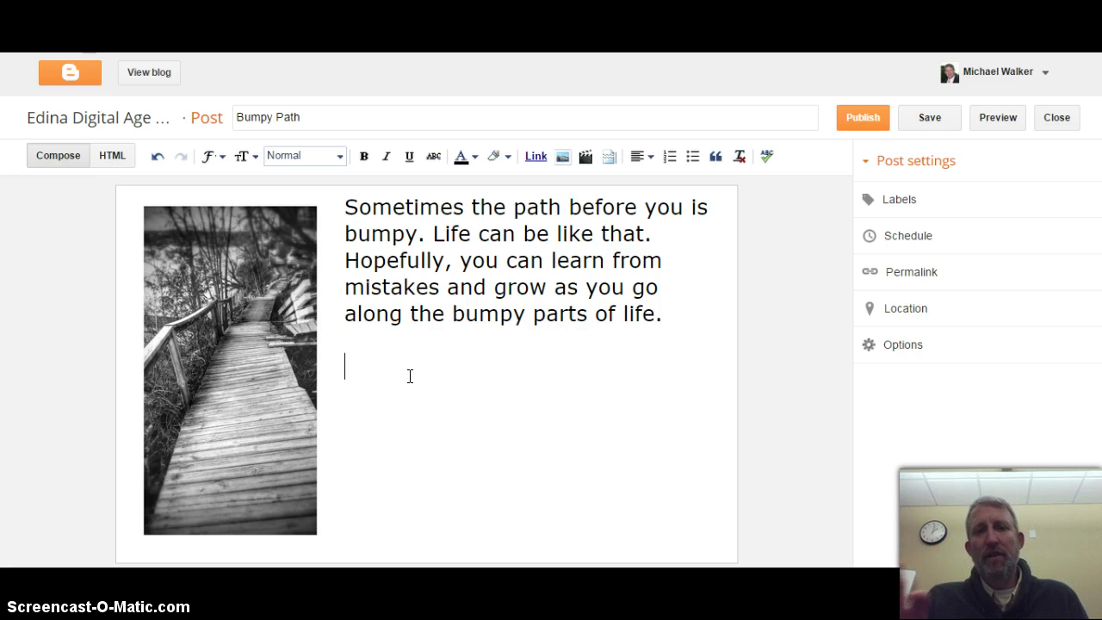
left_click(114, 158)
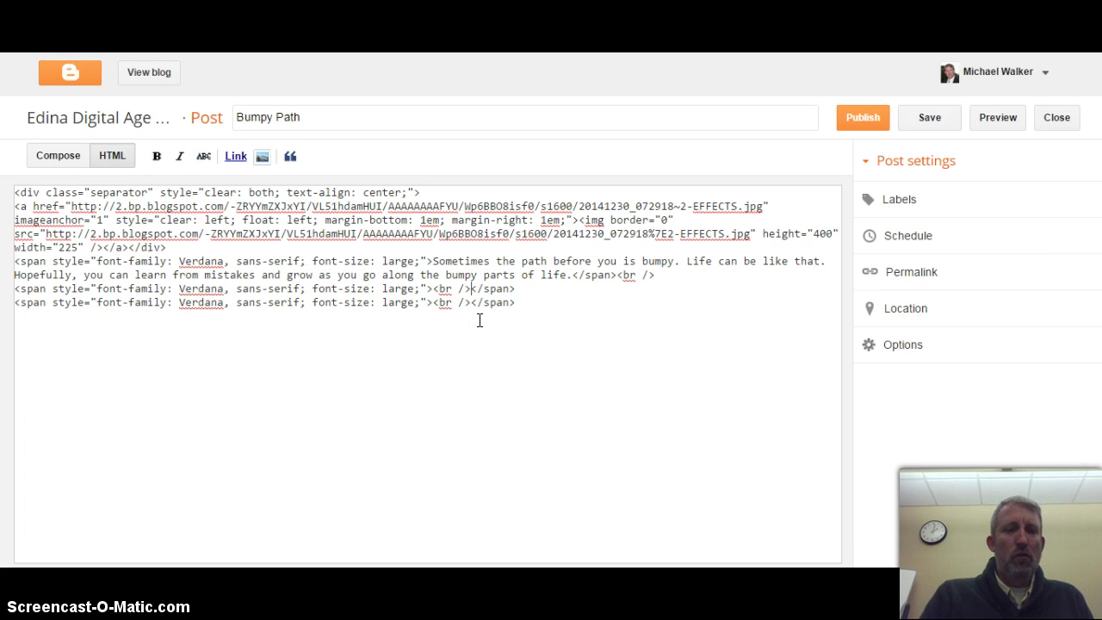
key("ctrl+v")
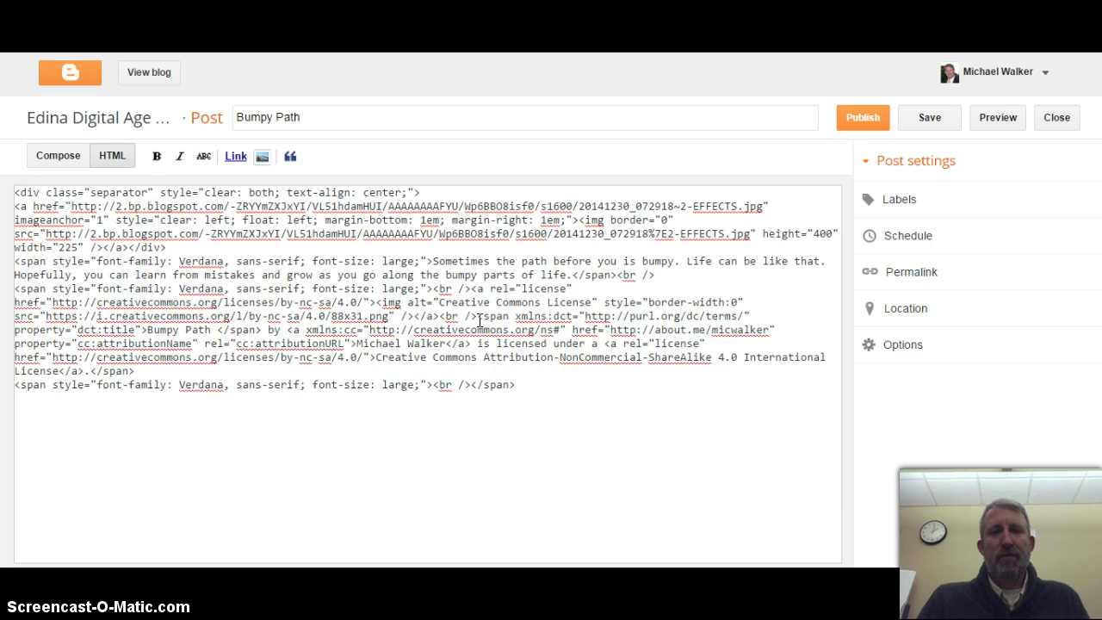
left_click(44, 156)
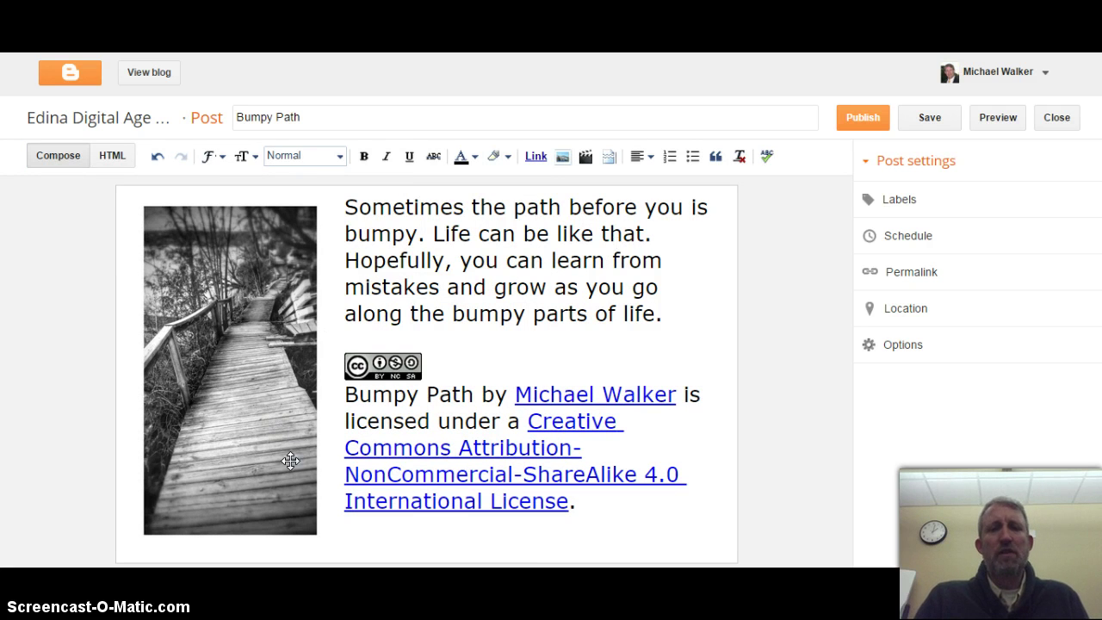
left_click(1007, 119)
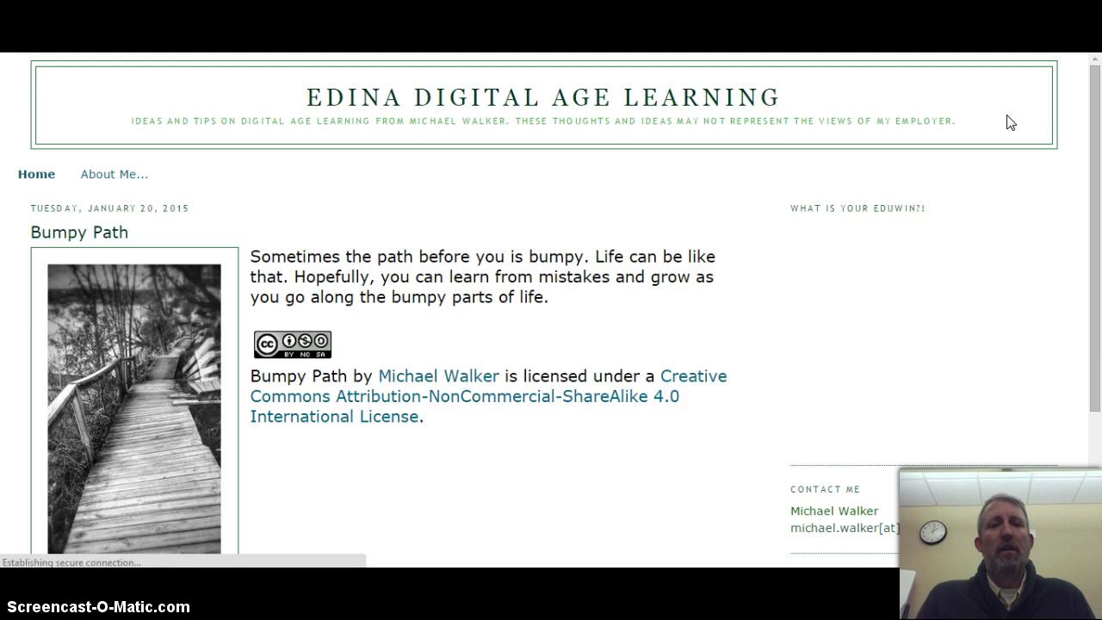